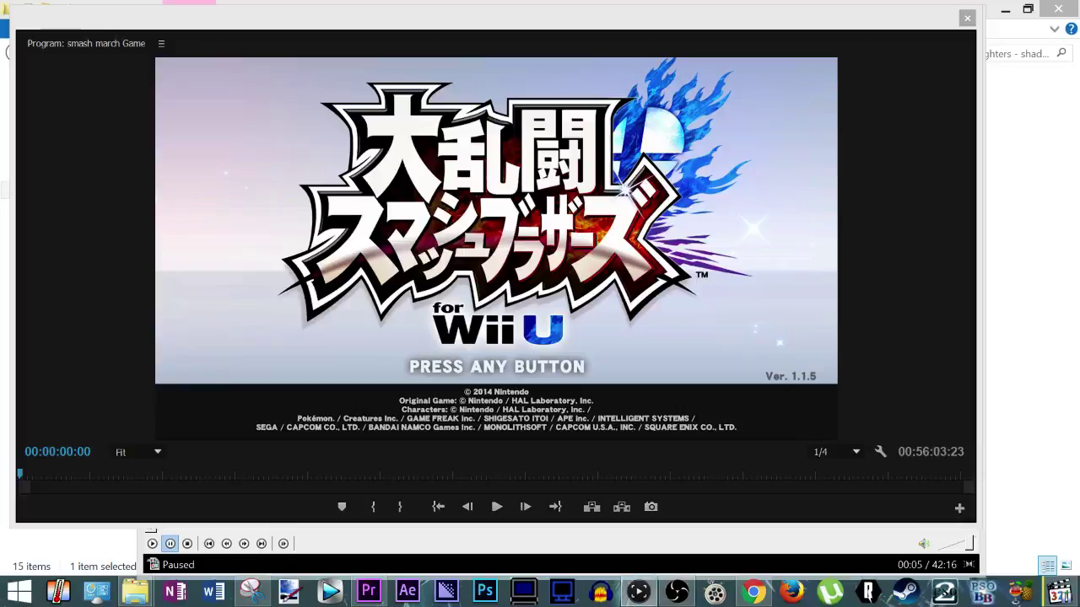
Skip the Game Capture HD 3.00.117 update so Premiere's paused title screen is visible.
left_click_drag(1079, 14, 582, 18)
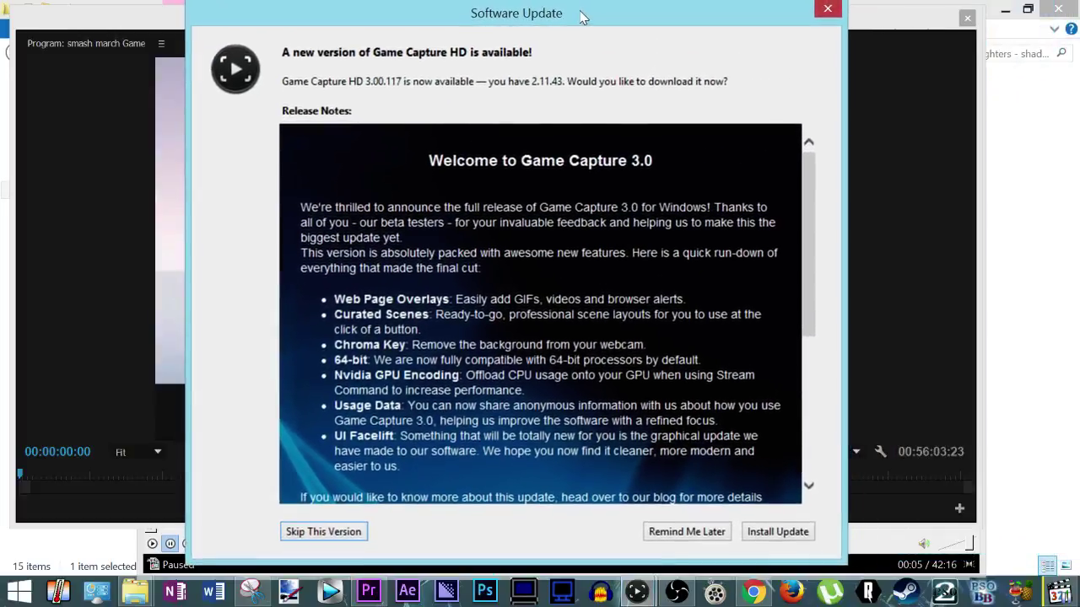
left_click(321, 533)
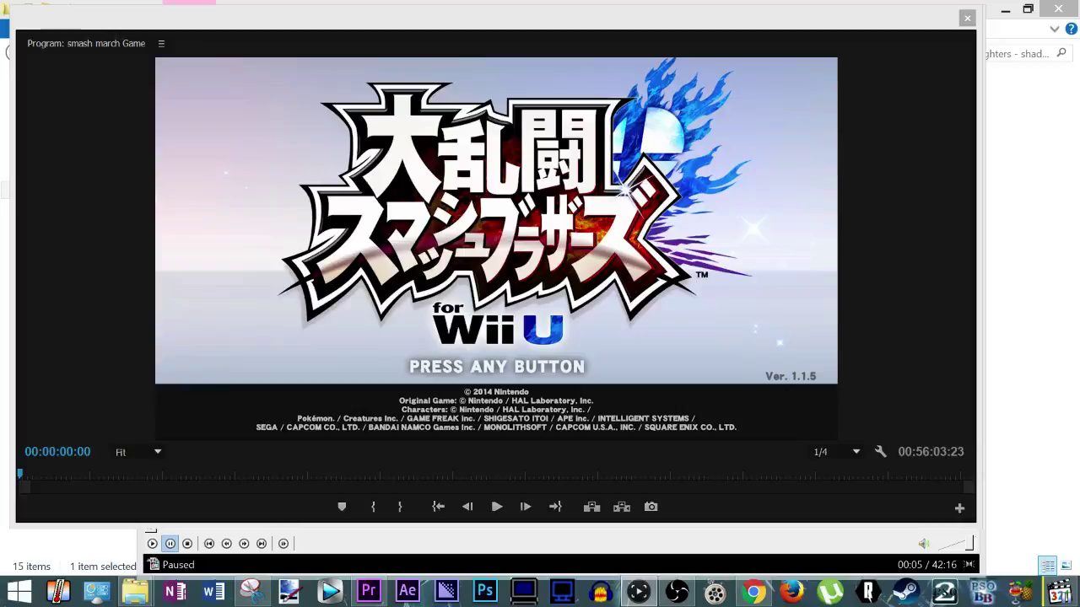
Move the floating Program Monitor window slightly aside and refocus it.
left_click_drag(945, 16, 991, 28)
left_click(639, 592)
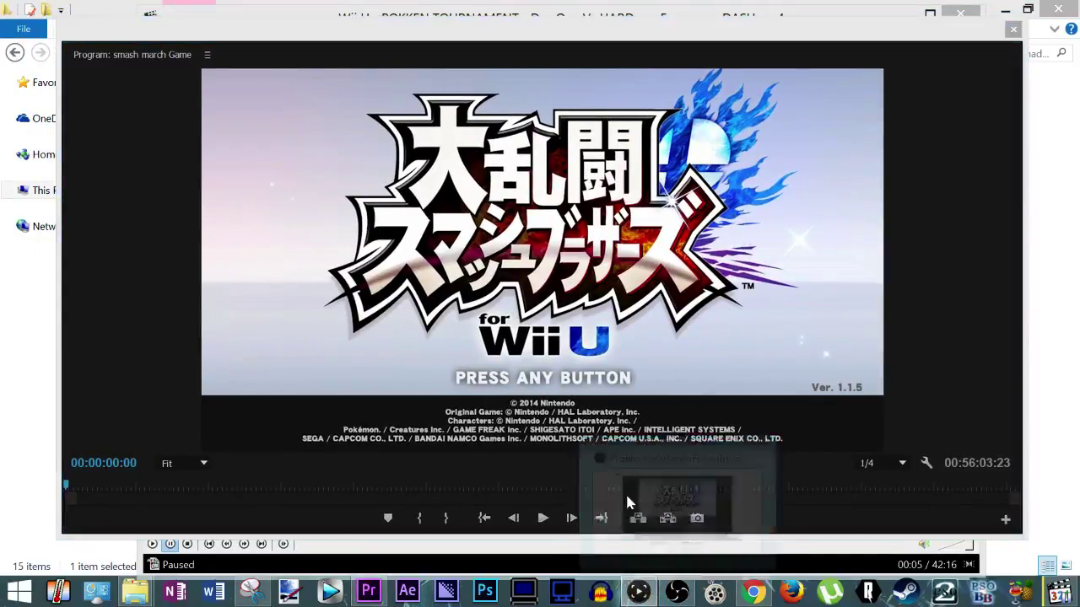
mouse_move(900, 38)
left_mouse_down()
mouse_move(900, 15)
mouse_move(904, 32)
left_mouse_up()
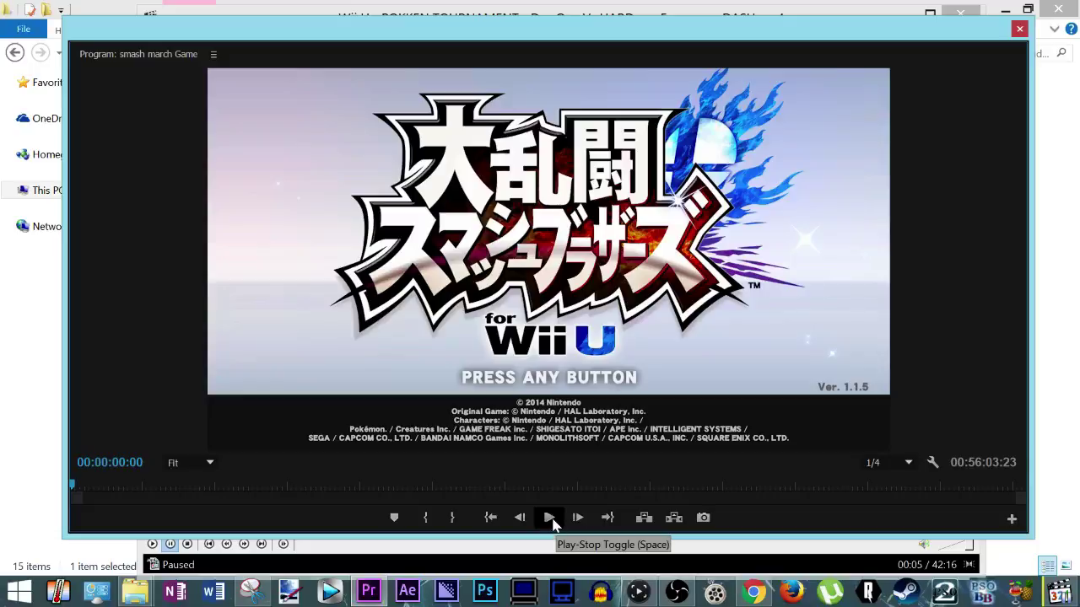
Step the smash march Game sequence frame by frame from its start to 00:00:00:01.
key("Right")
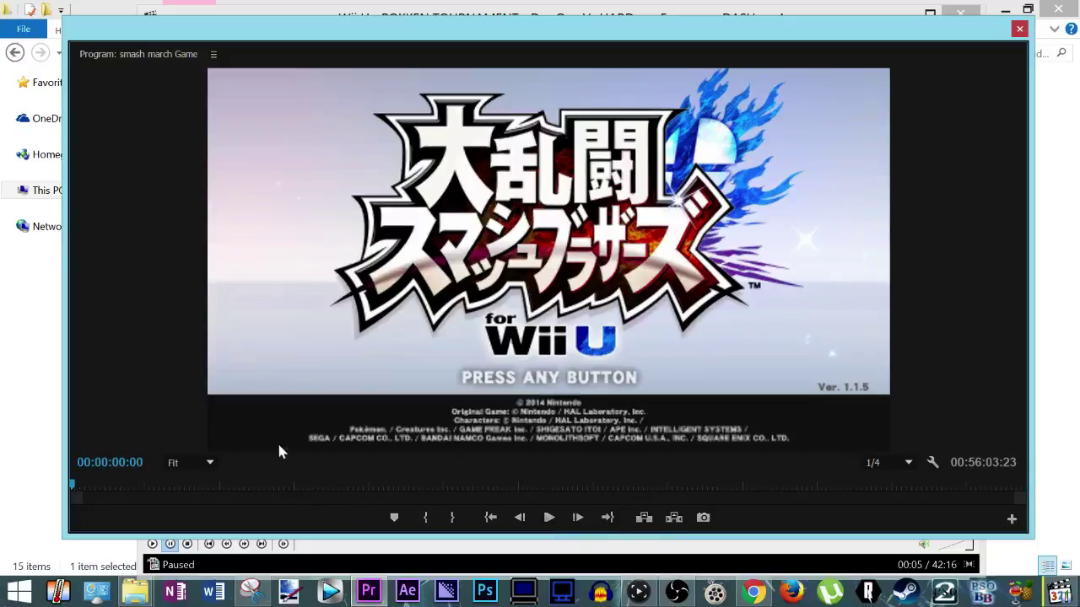
left_click(74, 487)
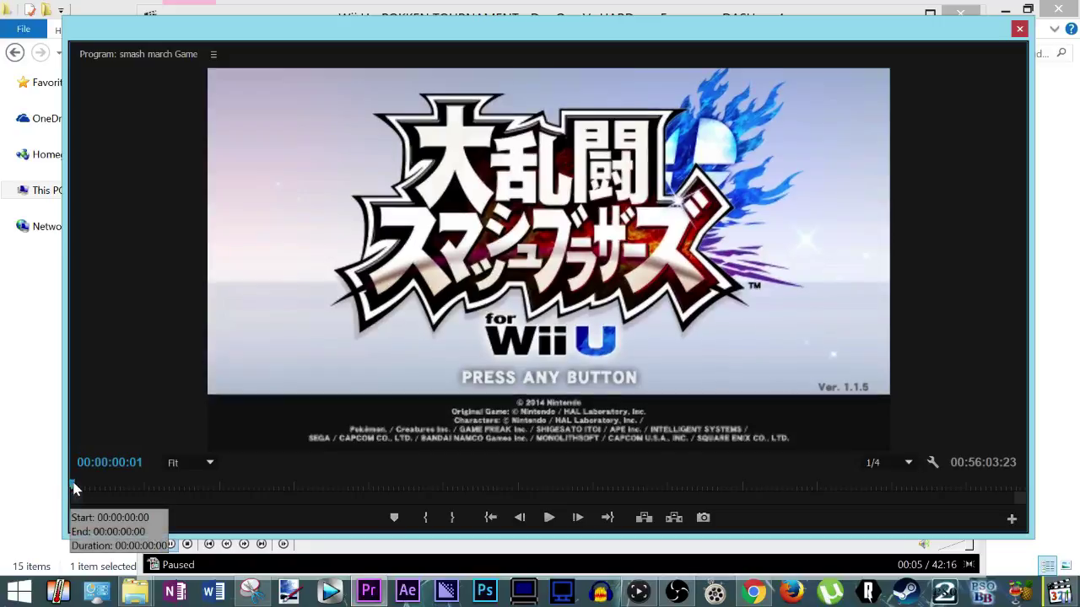
key("Right")
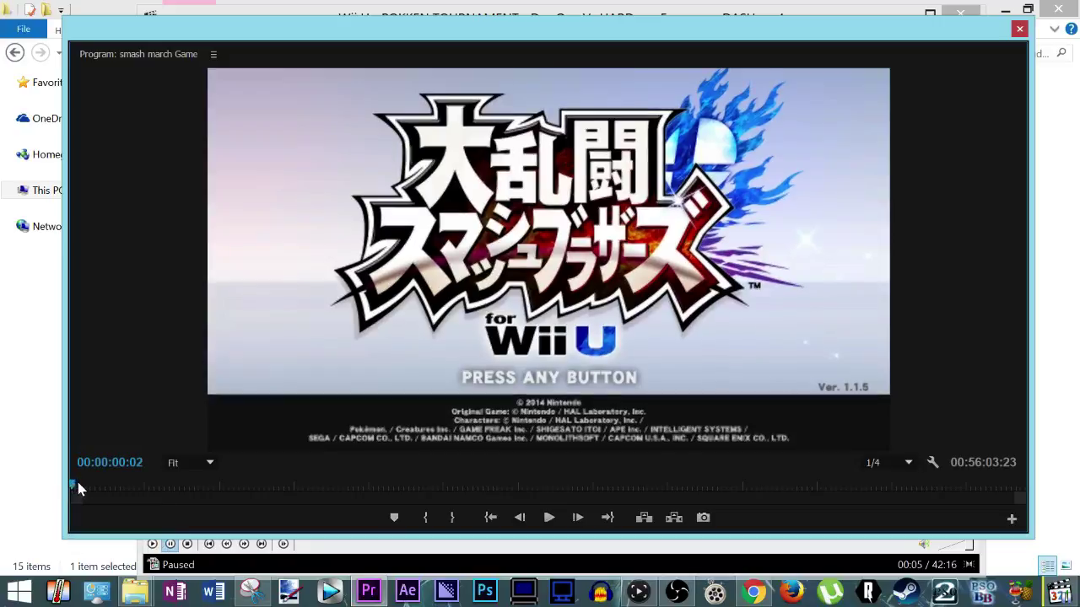
left_click(75, 487)
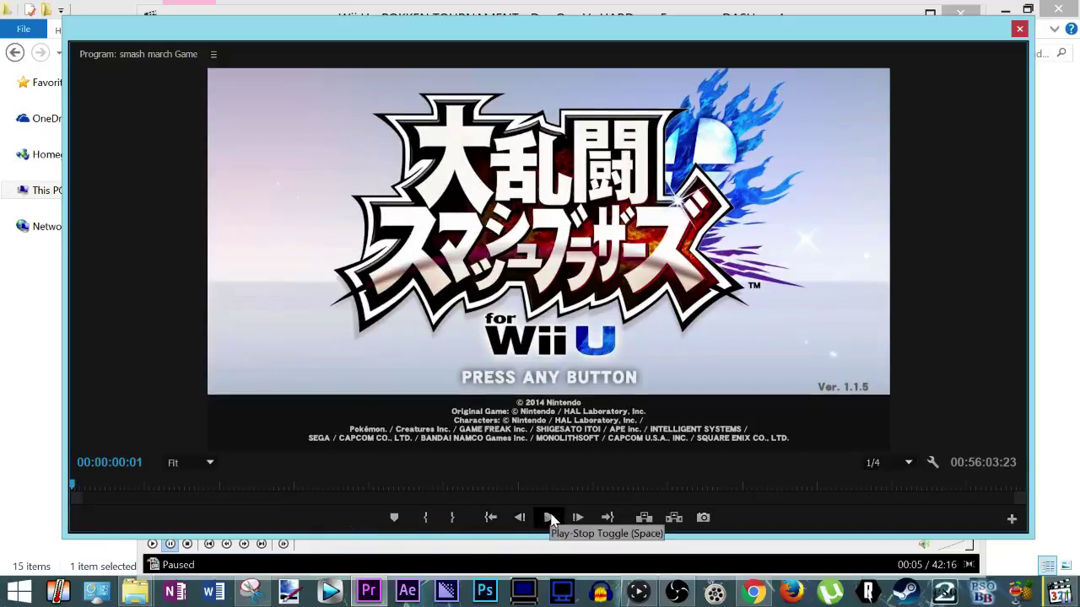
Play the smash march Game sequence and stop it at 00:00:21:17.
left_click(550, 519)
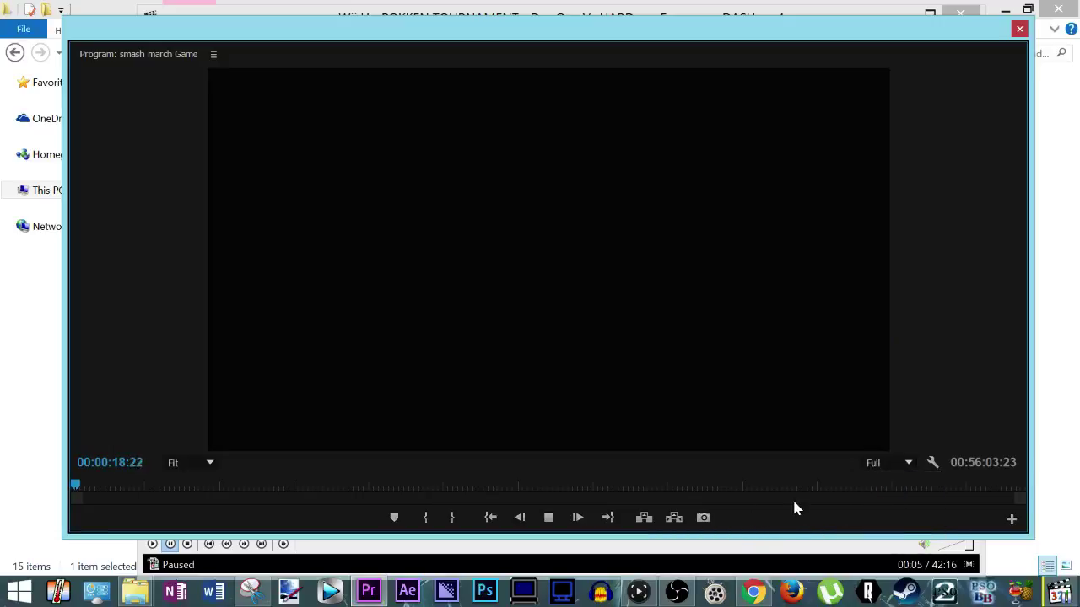
left_click(548, 518)
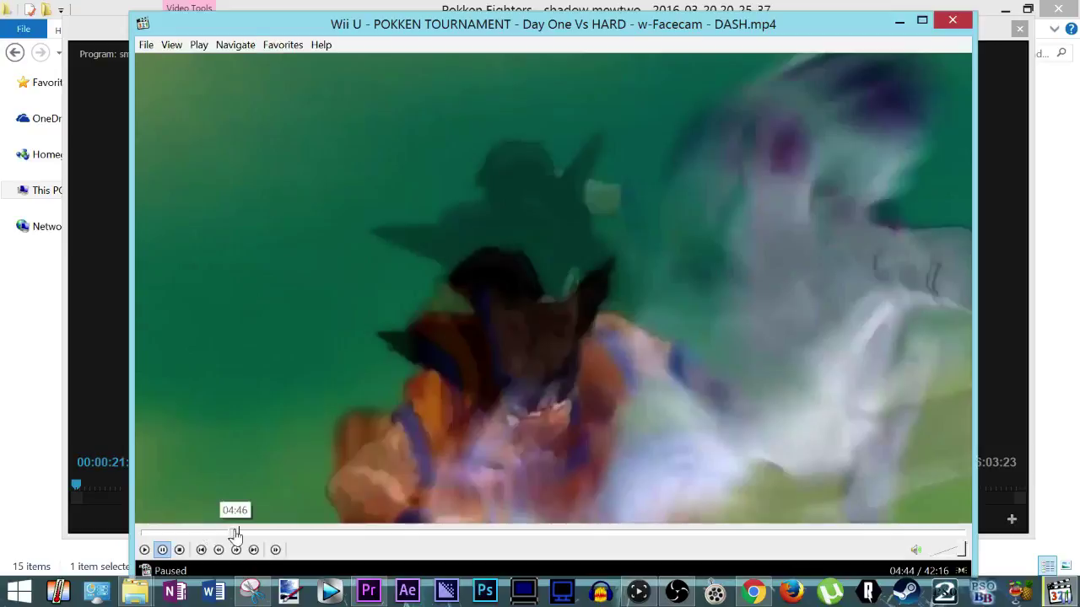
Jump Pokken Tournament DASH.mp4 to about 4:44 and set the volume to 17%.
left_click(234, 534)
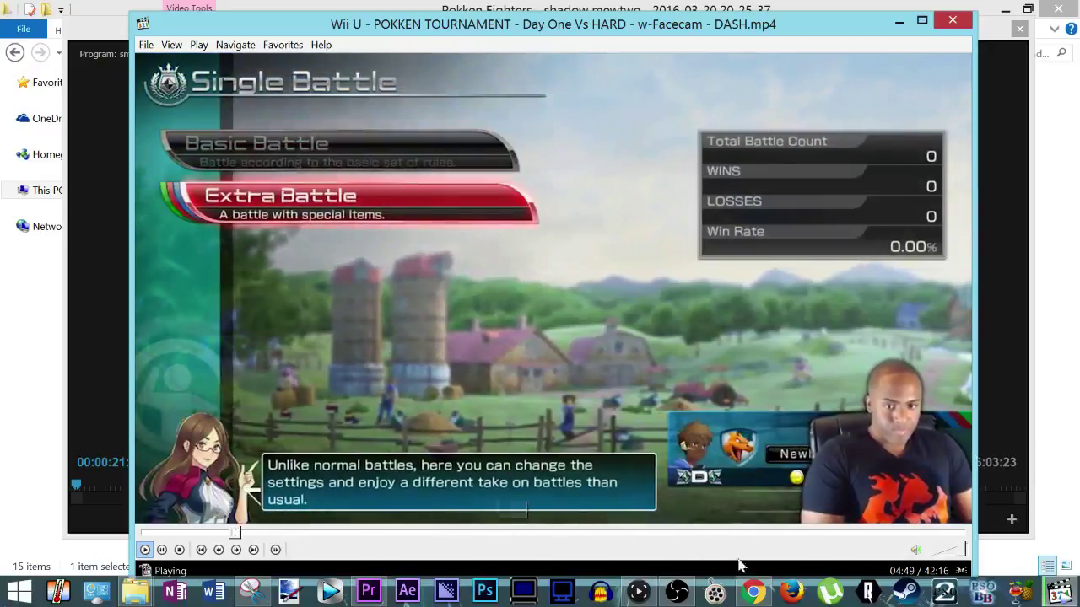
mouse_move(947, 553)
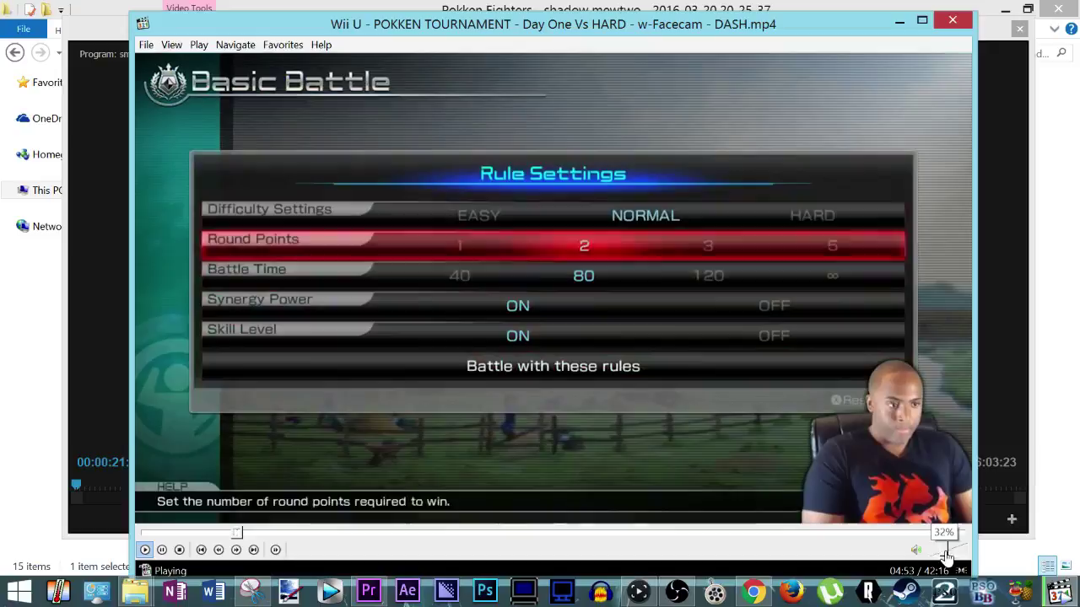
left_click_drag(947, 555, 979, 563)
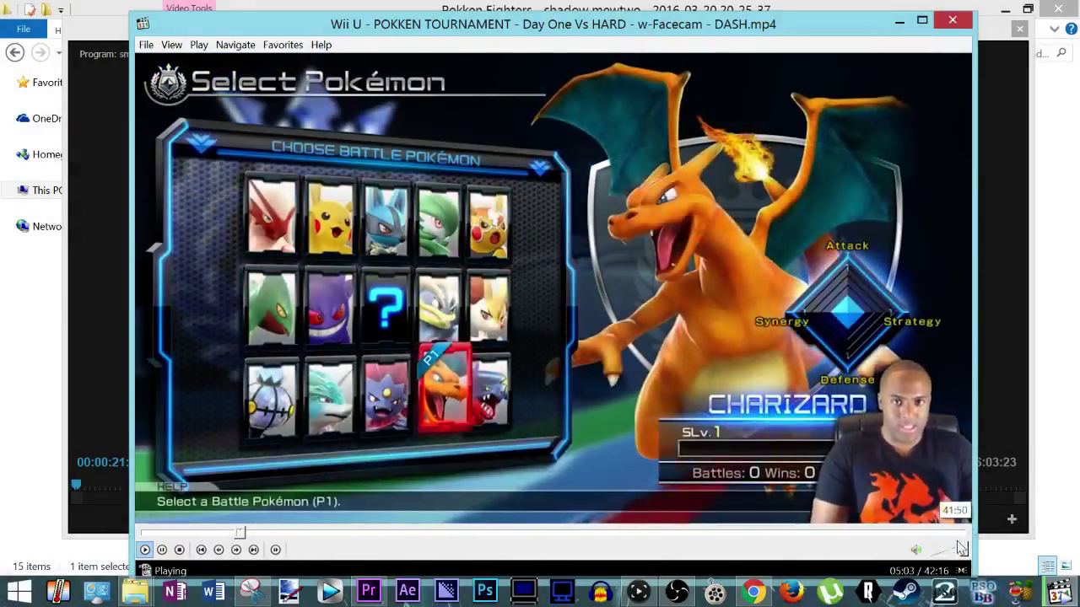
Jump the Pokken recording ahead to about 10:09 and lower the volume slightly.
left_click(338, 532)
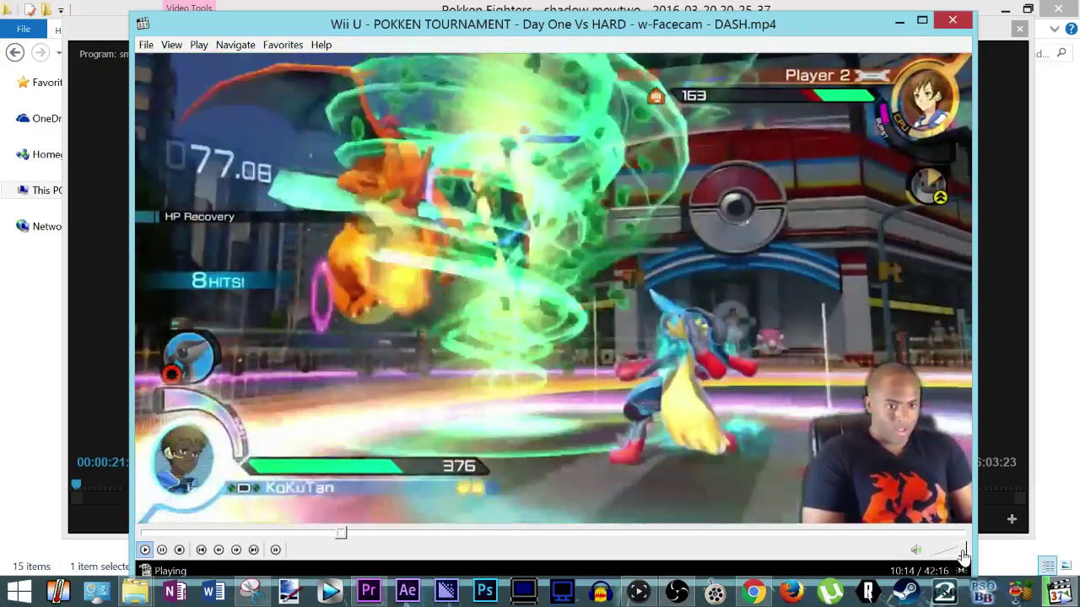
mouse_move(957, 555)
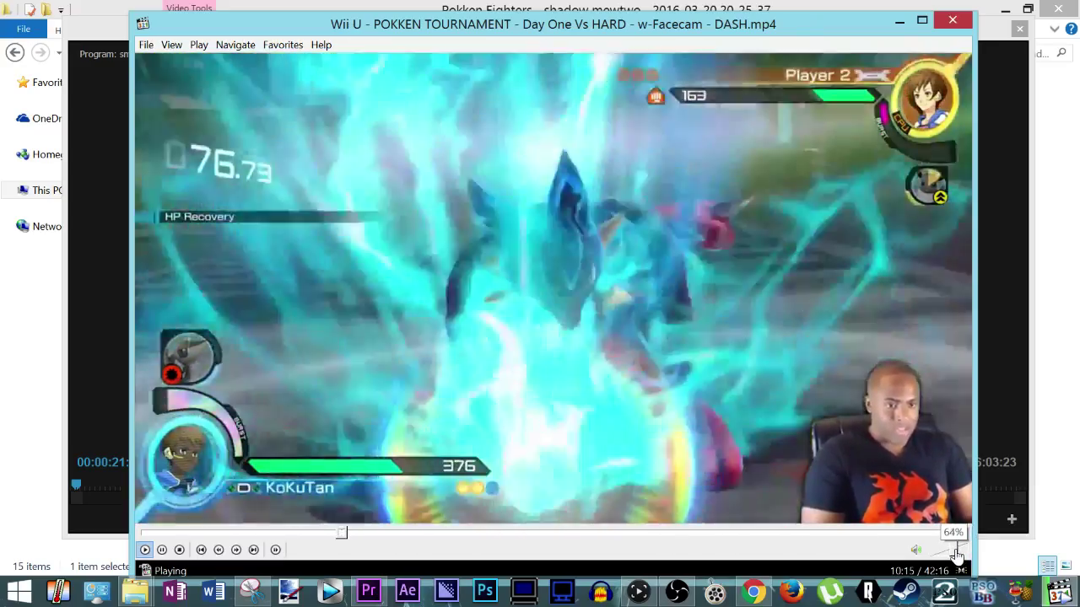
left_click_drag(958, 555, 954, 557)
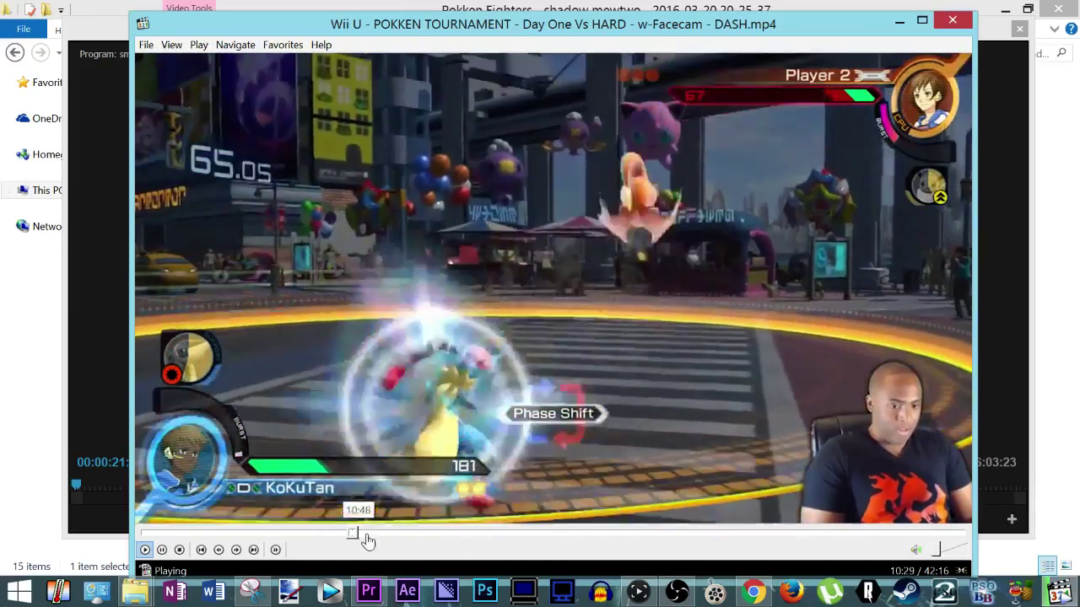
Skip ahead and pause at 35:45, then jump back to 6:40.
left_click_drag(357, 532, 833, 535)
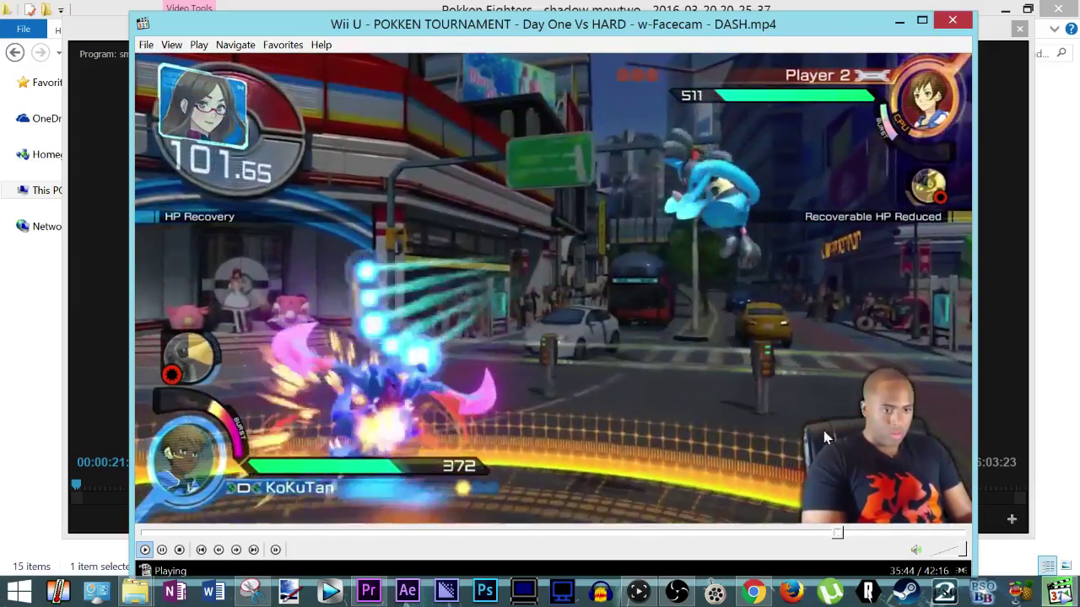
left_click(820, 432)
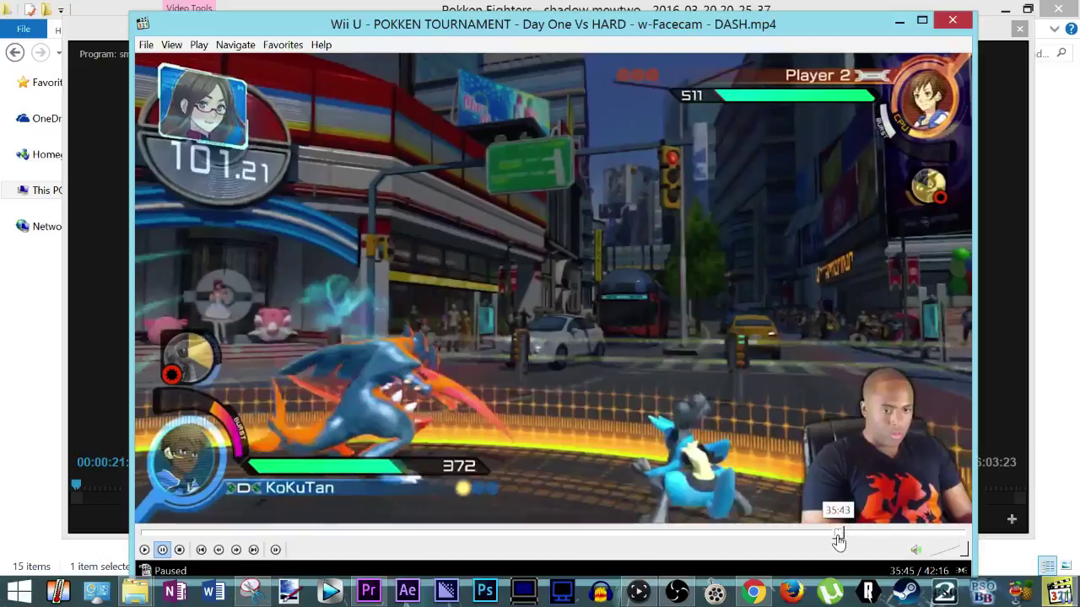
left_click(272, 534)
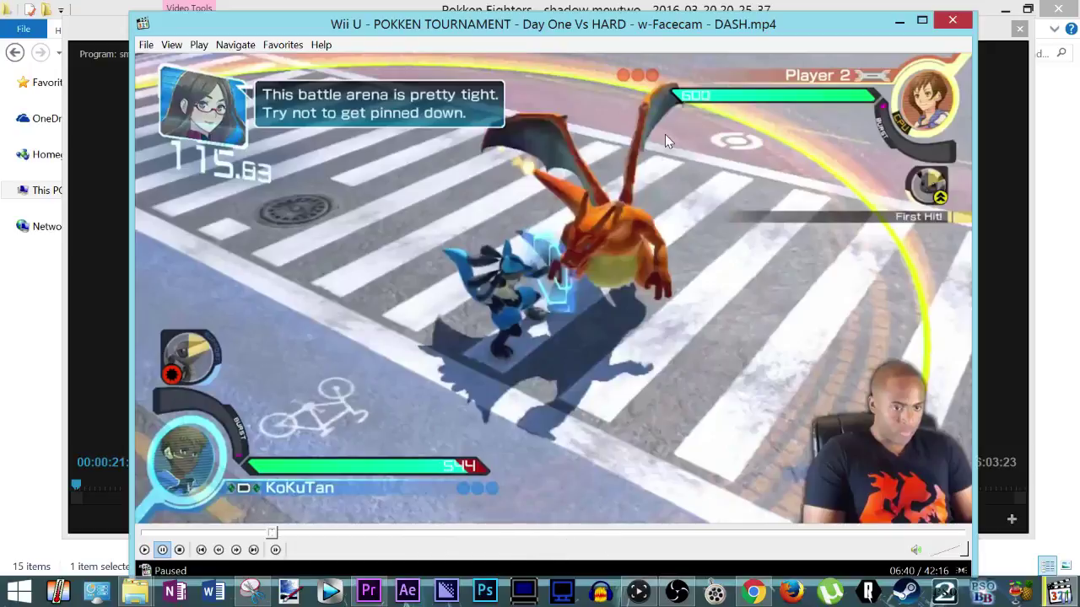
Close the Pokken recording, step the sequence to 00:00:21:18, and dismiss the floating Program Monitor.
left_click(961, 25)
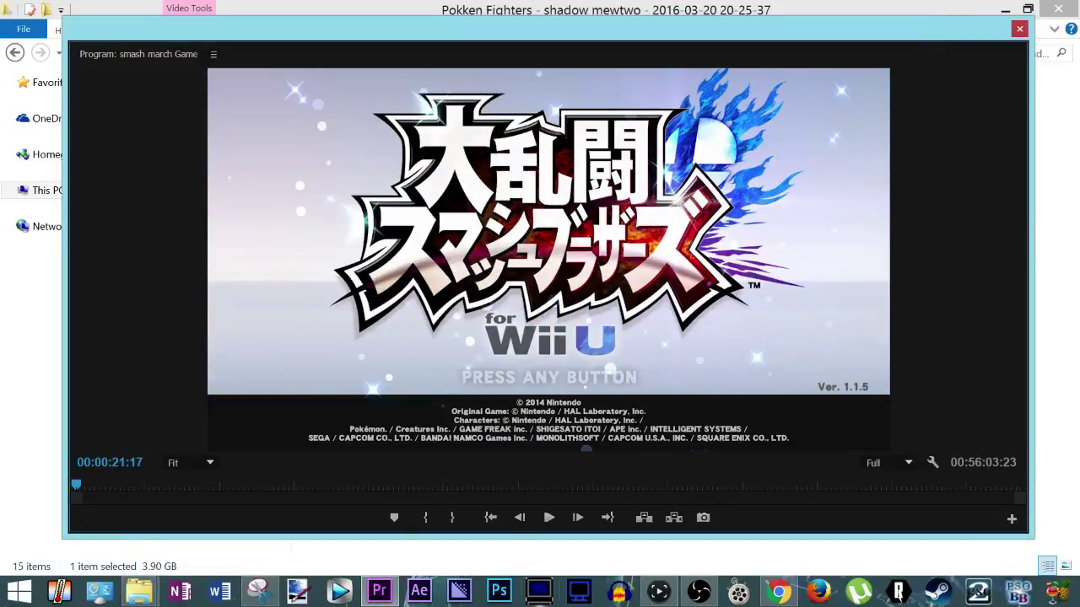
left_click(667, 601)
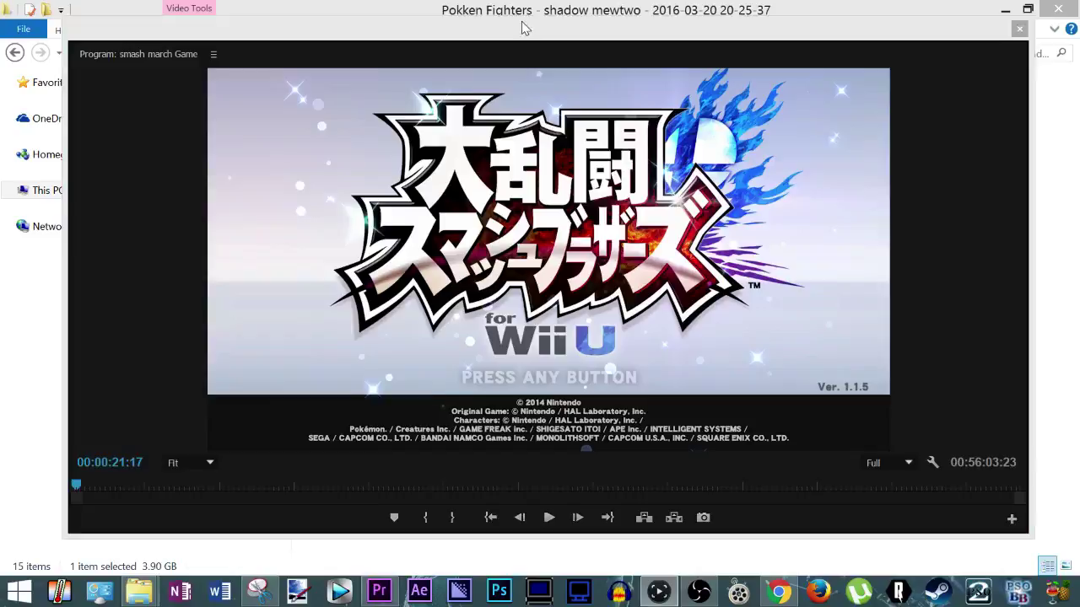
mouse_move(528, 29)
left_mouse_down()
mouse_move(548, 41)
mouse_move(524, 36)
left_mouse_up()
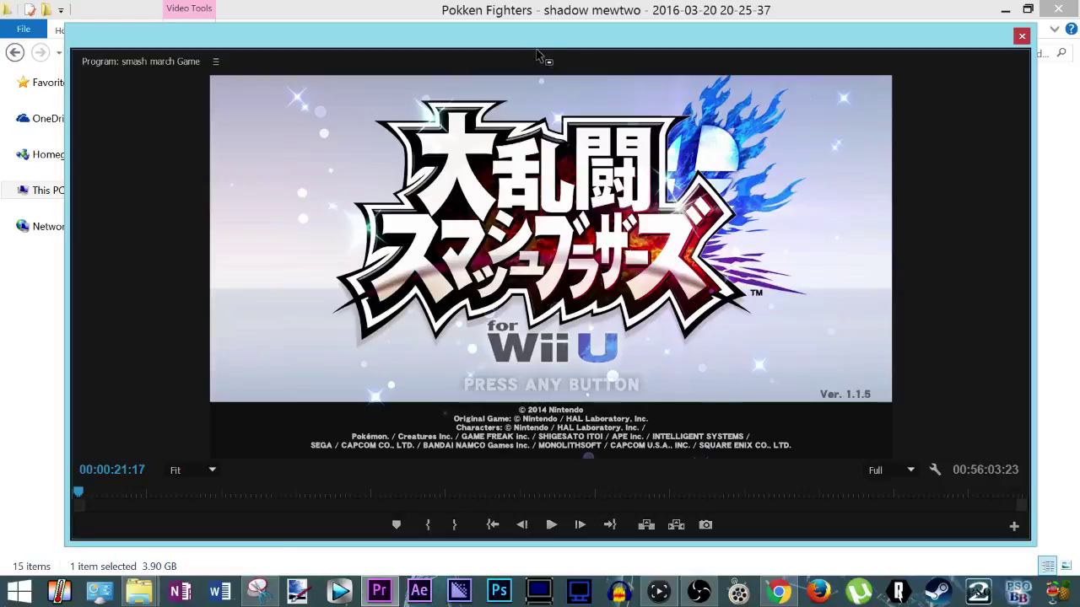
key("Right")
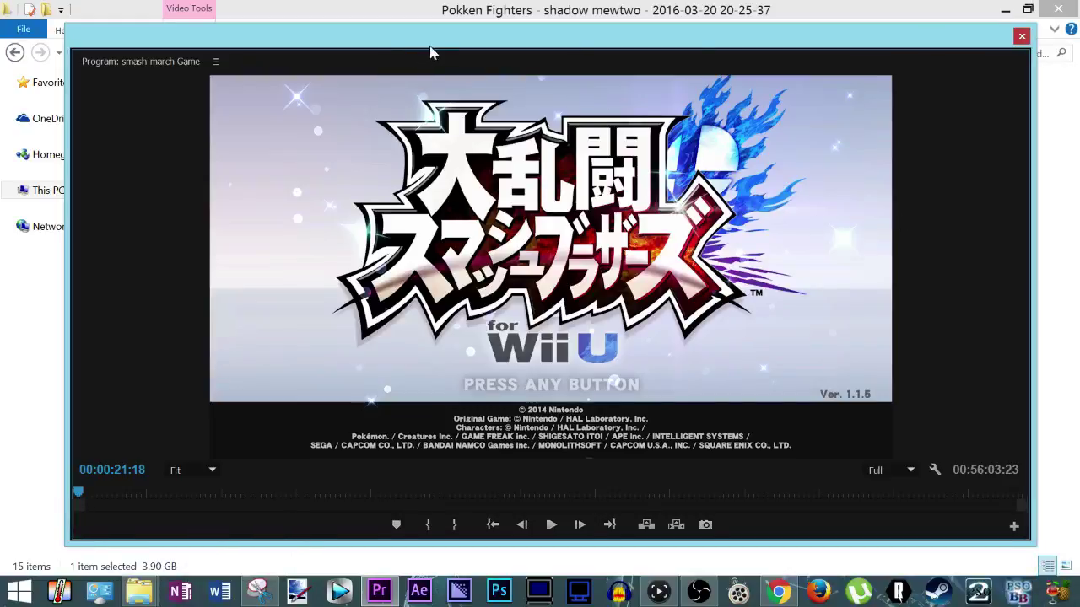
mouse_move(433, 49)
left_mouse_down()
mouse_move(419, 79)
mouse_move(427, 59)
left_mouse_up()
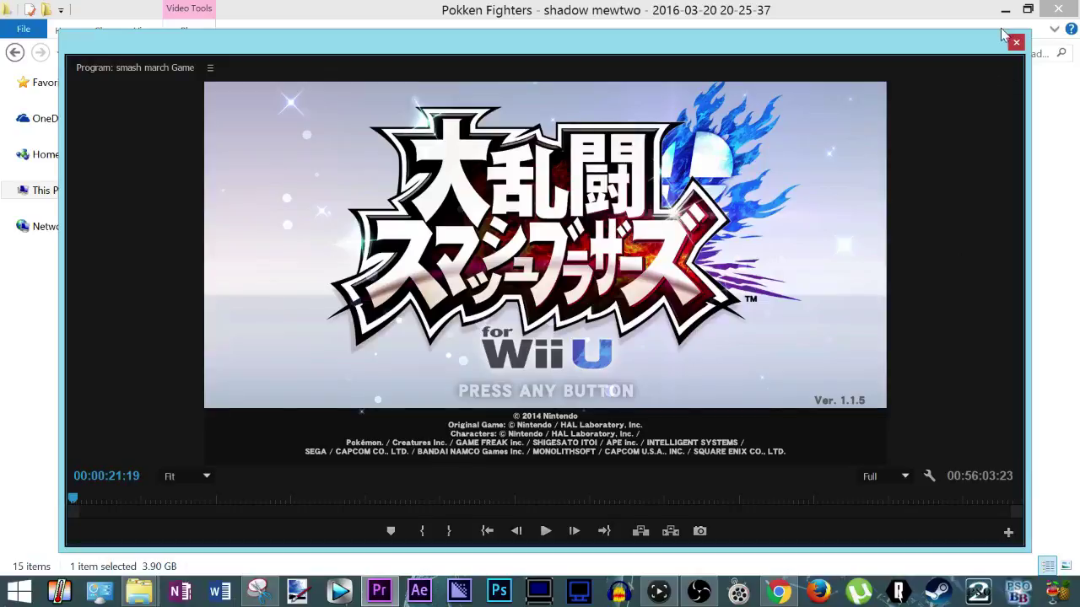
mouse_move(928, 54)
left_mouse_down()
mouse_move(935, 47)
mouse_move(911, 58)
left_mouse_up()
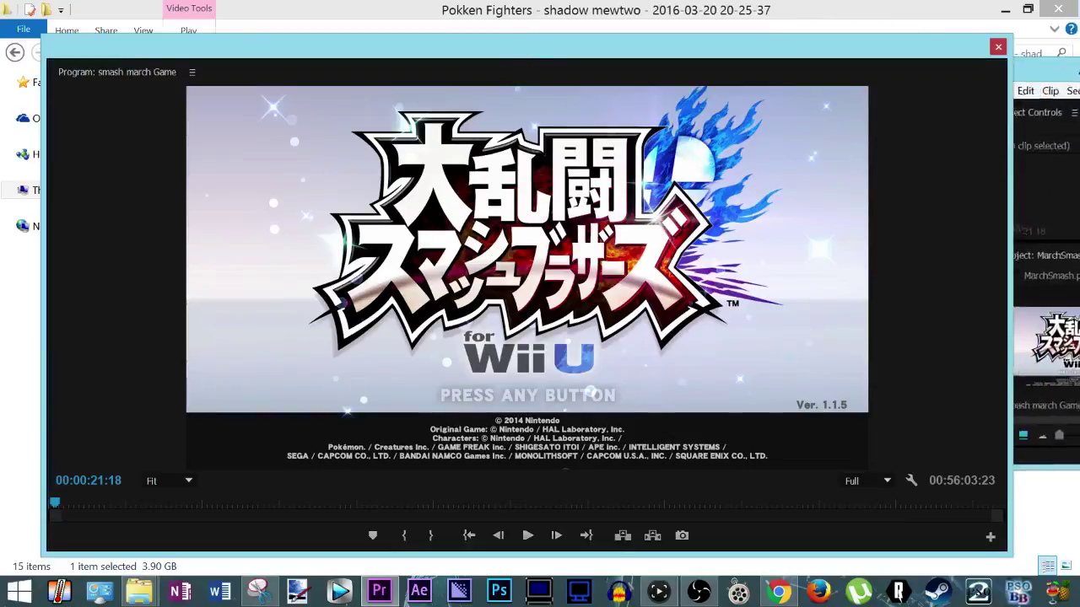
left_click_drag(882, 49, 1012, 93)
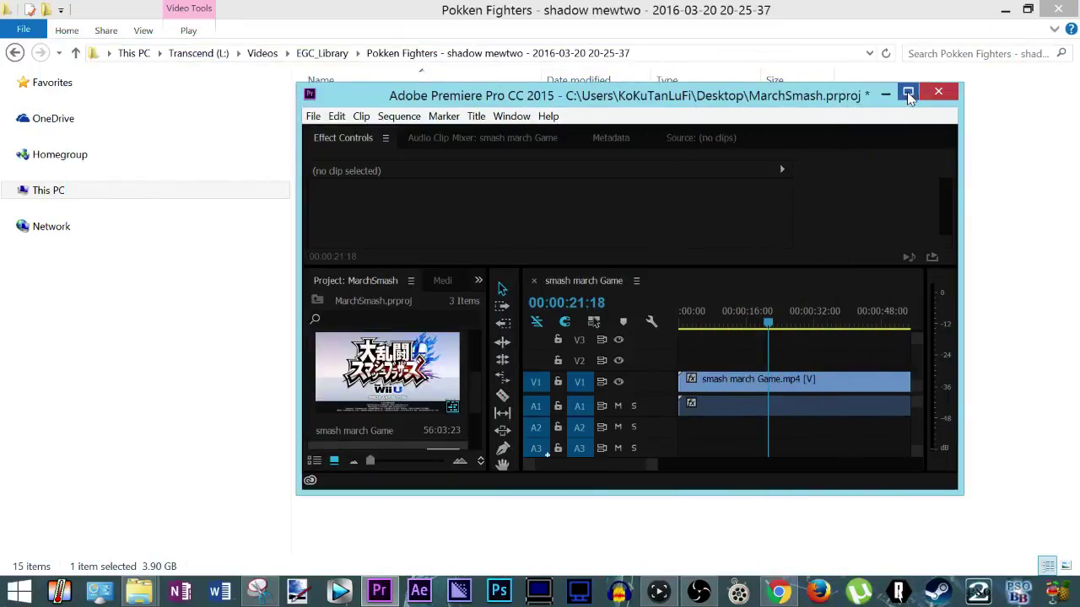
Maximize the MarchSmash.prproj window and scroll the Project panel's three clips, including Recording .ts.
left_click(908, 92)
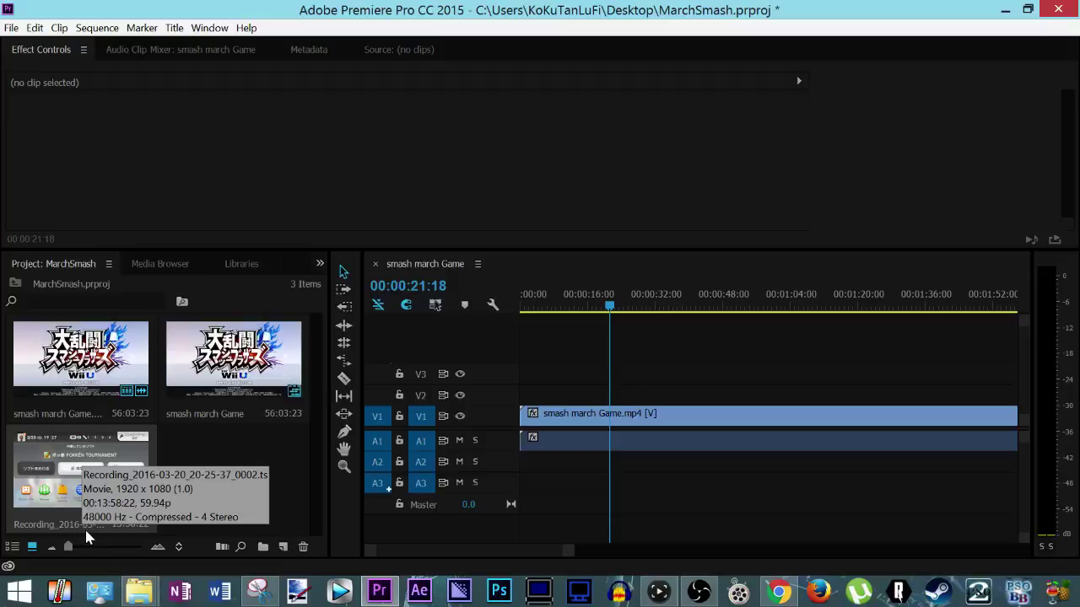
scroll(909, 437, "down", 1)
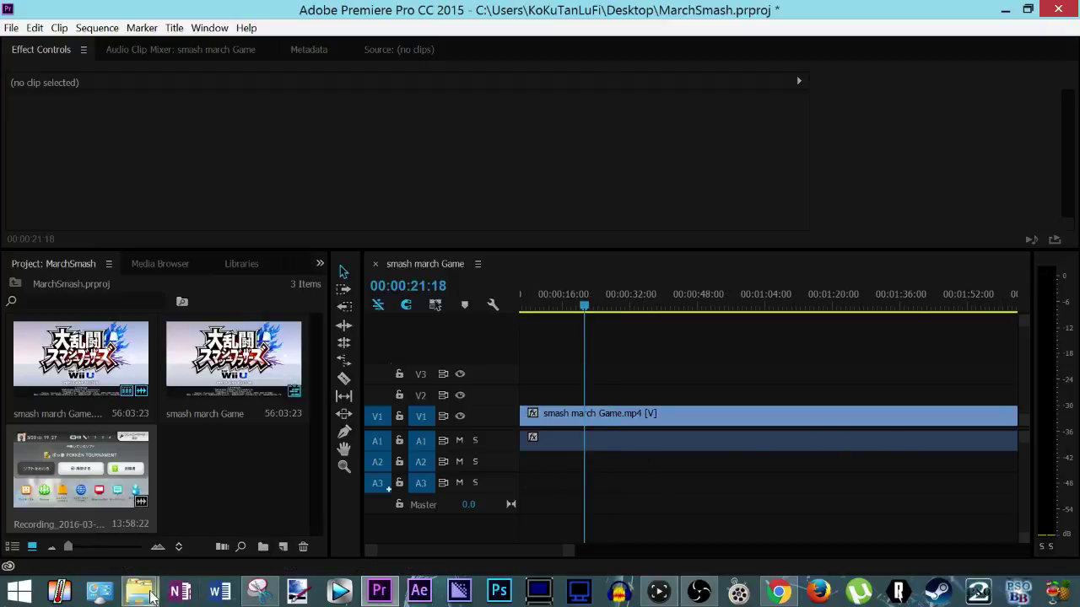
Open the EGC_Library 'Pokken Fighters - shadow mewtwo' folder in File Explorer.
mouse_move(150, 597)
left_click(280, 506)
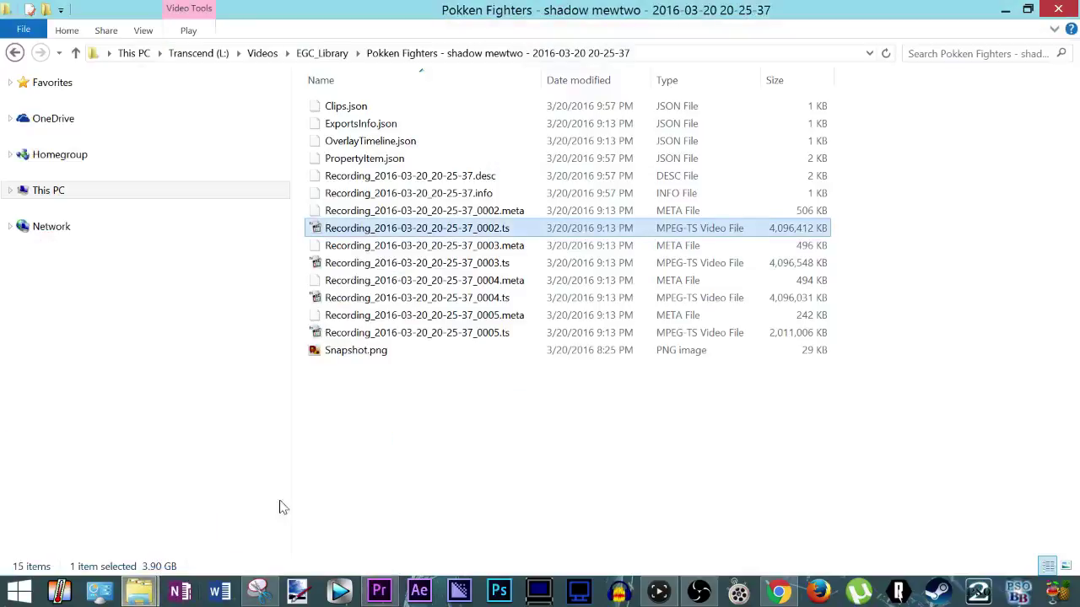
left_click(335, 56)
double_click(451, 108)
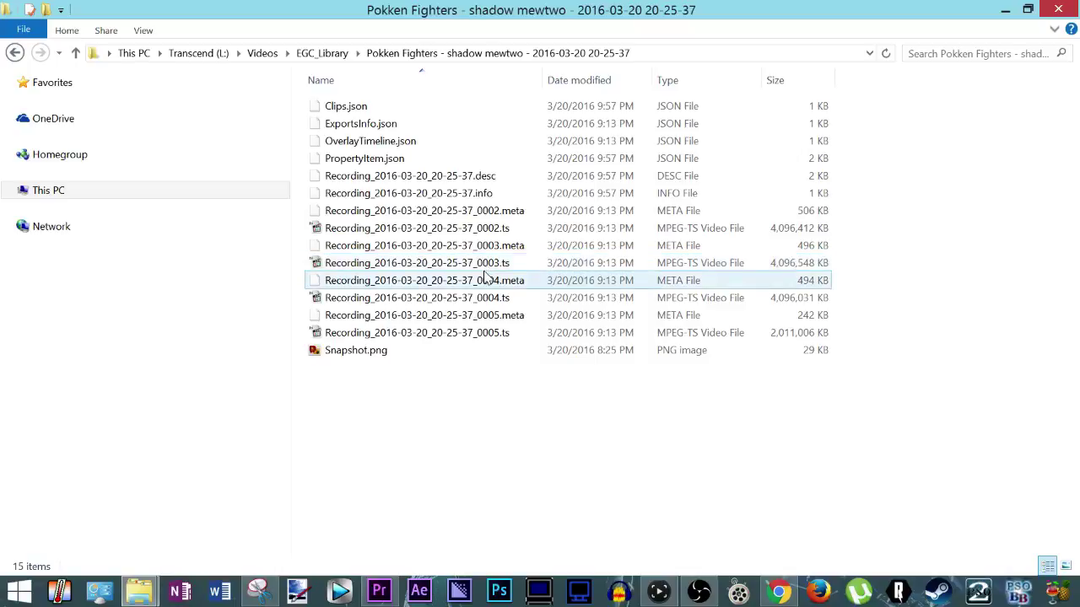
Check the Recording .ts file sizes and minimize Premiere Pro to keep the folder showing.
mouse_move(482, 270)
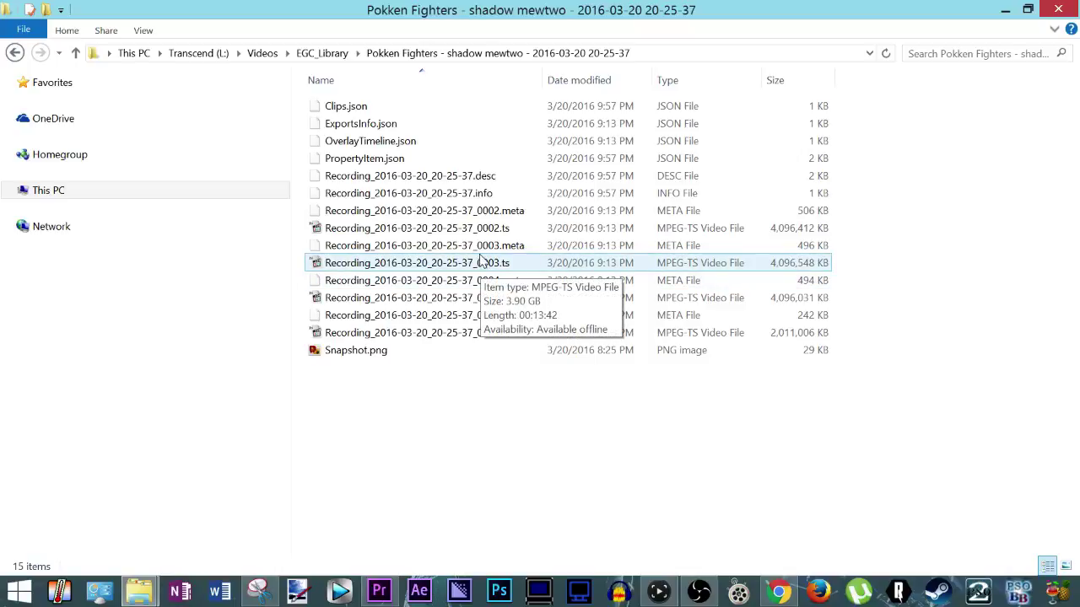
mouse_move(527, 232)
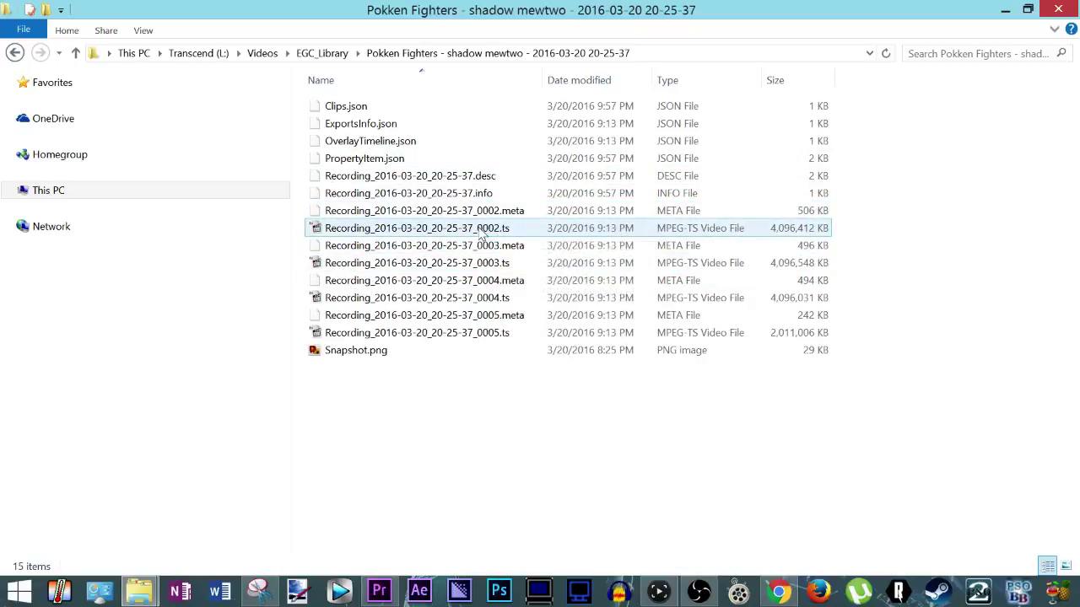
mouse_move(483, 237)
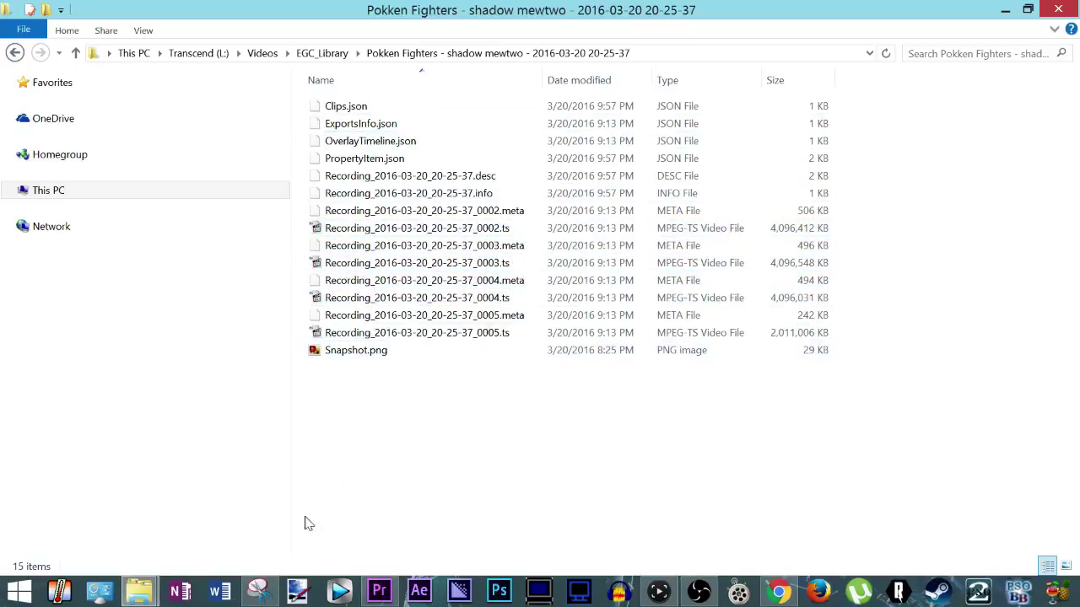
left_click(379, 590)
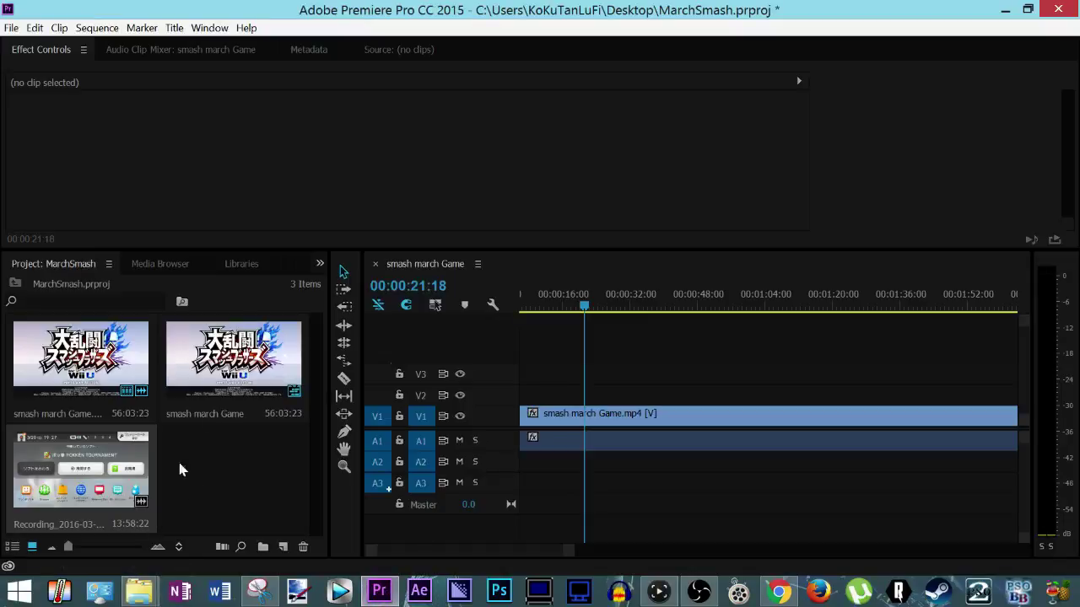
left_click(1004, 10)
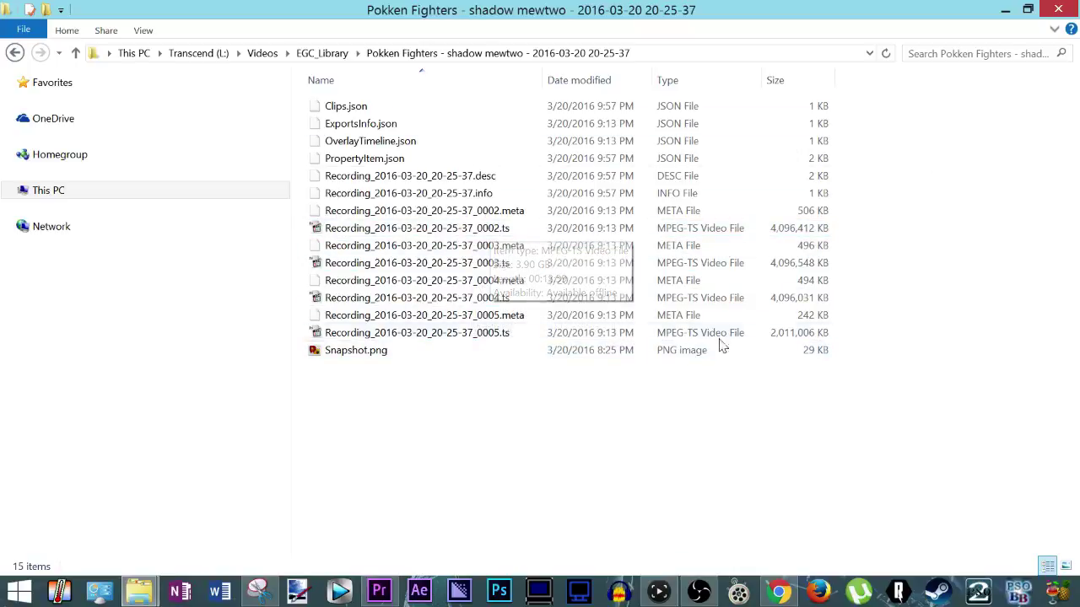
Select the 3.90 GB Recording_…_0002.ts file and launch HandBrake.
left_click(621, 232)
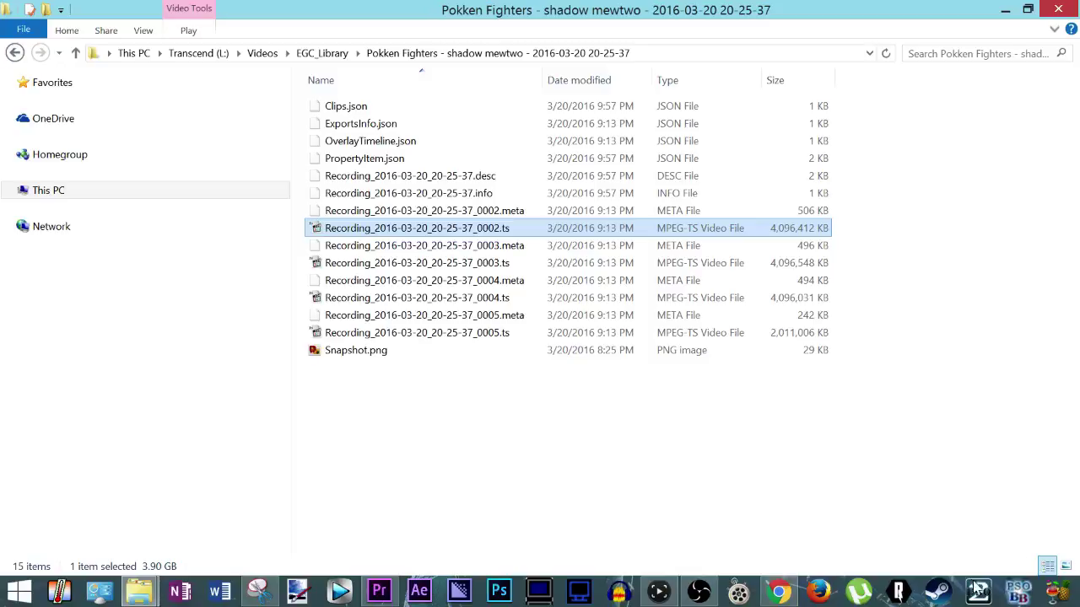
left_click(1056, 594)
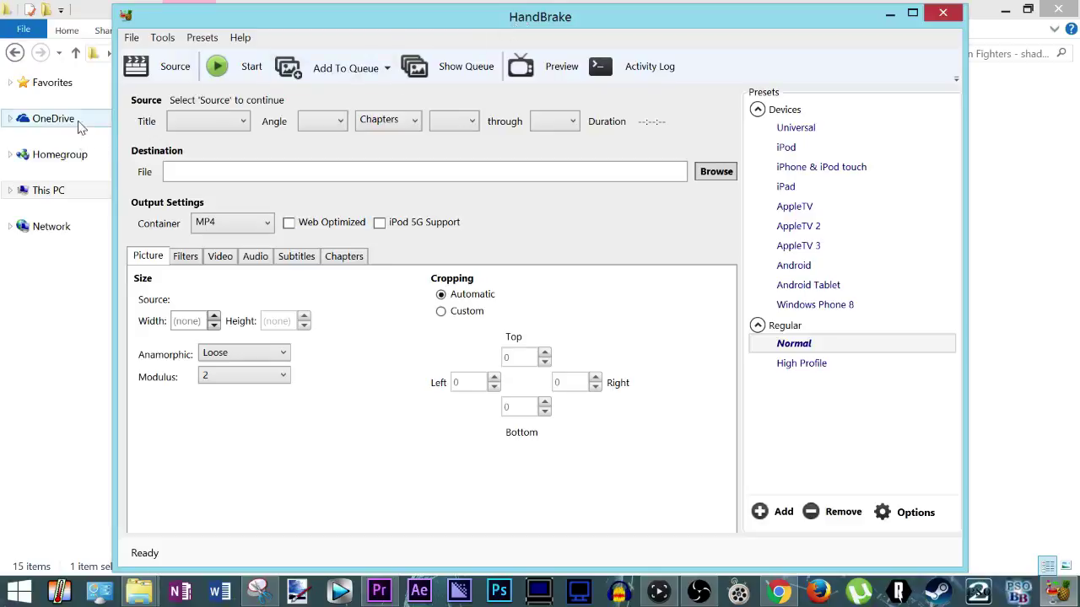
Open HandBrake's Source file-or-folder choices, cancel, and return to the shadow mewtwo folder.
left_click(150, 76)
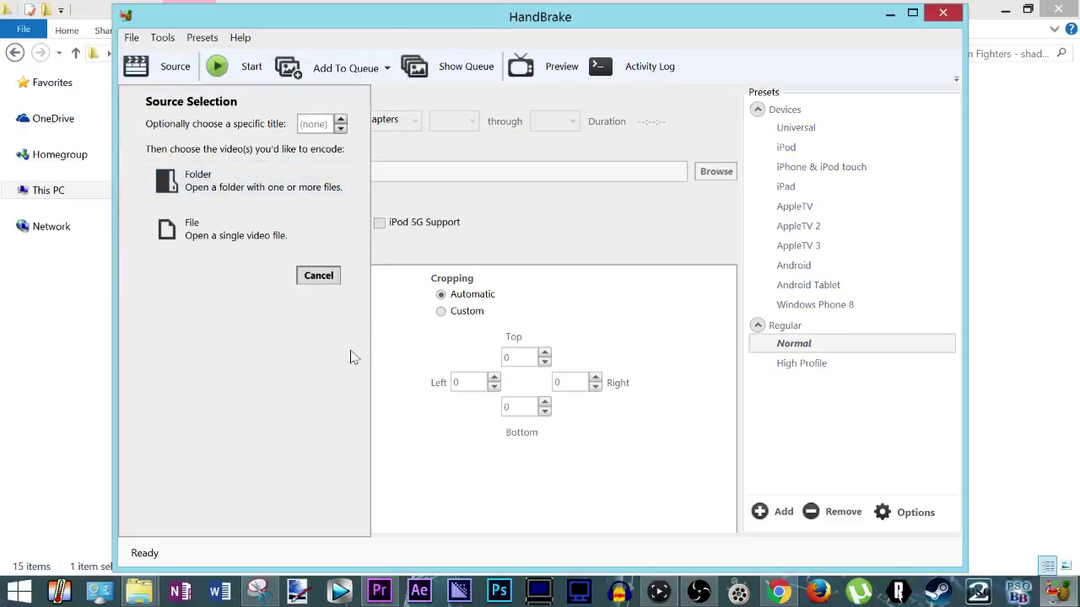
left_click_drag(573, 32, 526, 48)
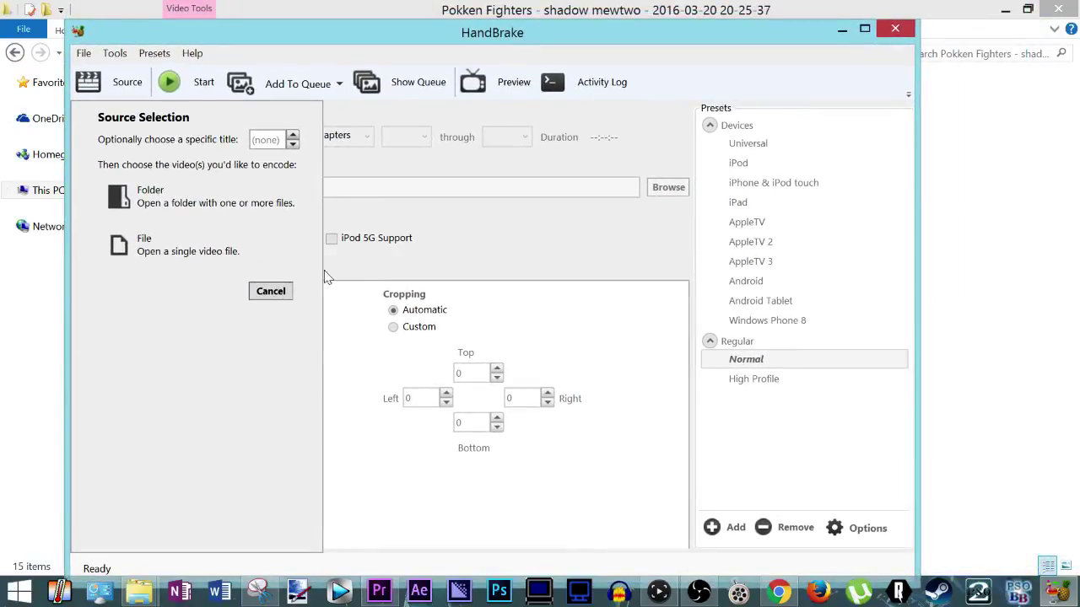
left_click(283, 293)
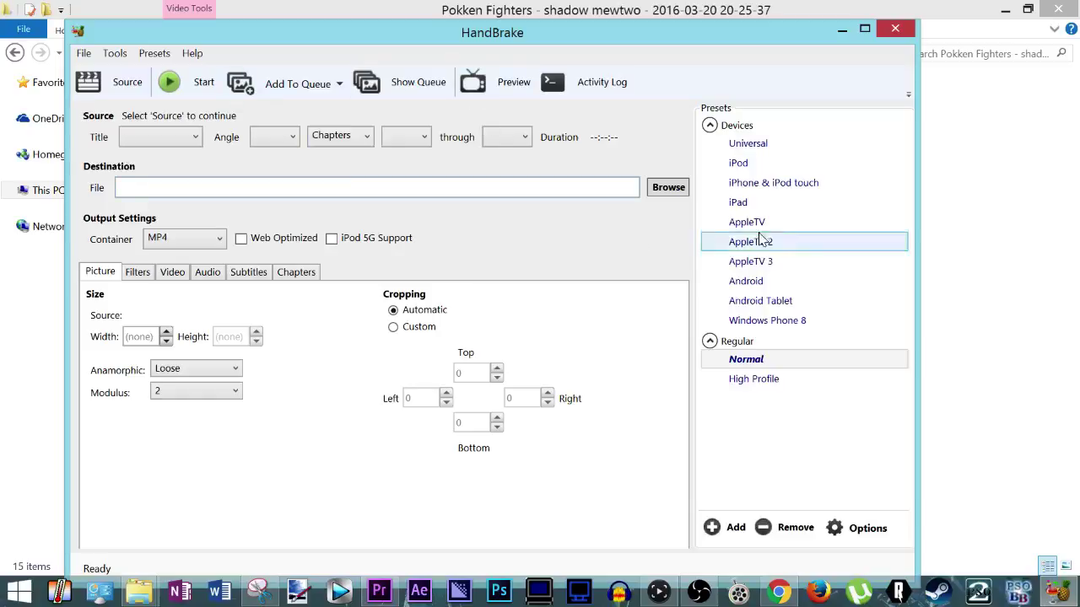
left_click(976, 156)
Select raw parts 0002.ts through 0005.ts, reselect 0002.ts, then reposition HandBrake in front of the folder.
left_click(465, 230)
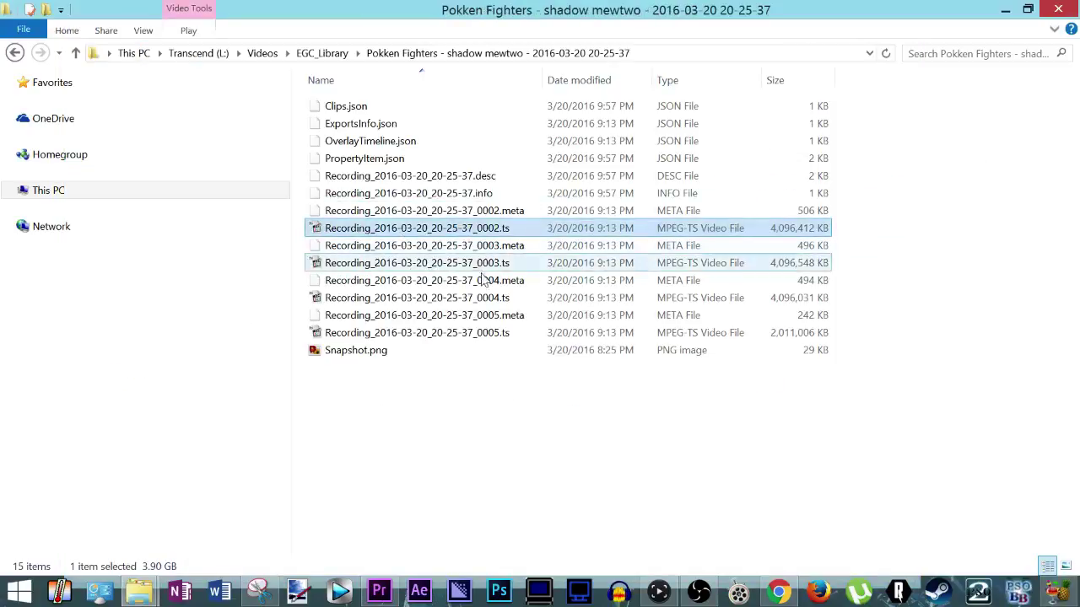
left_click(490, 265)
left_click(491, 298)
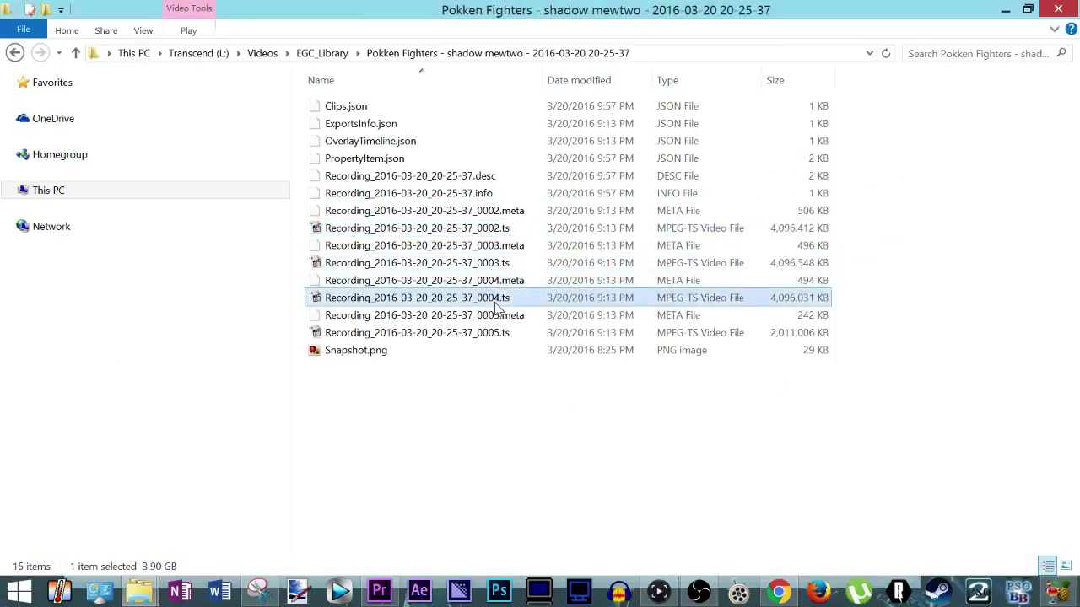
left_click(493, 334)
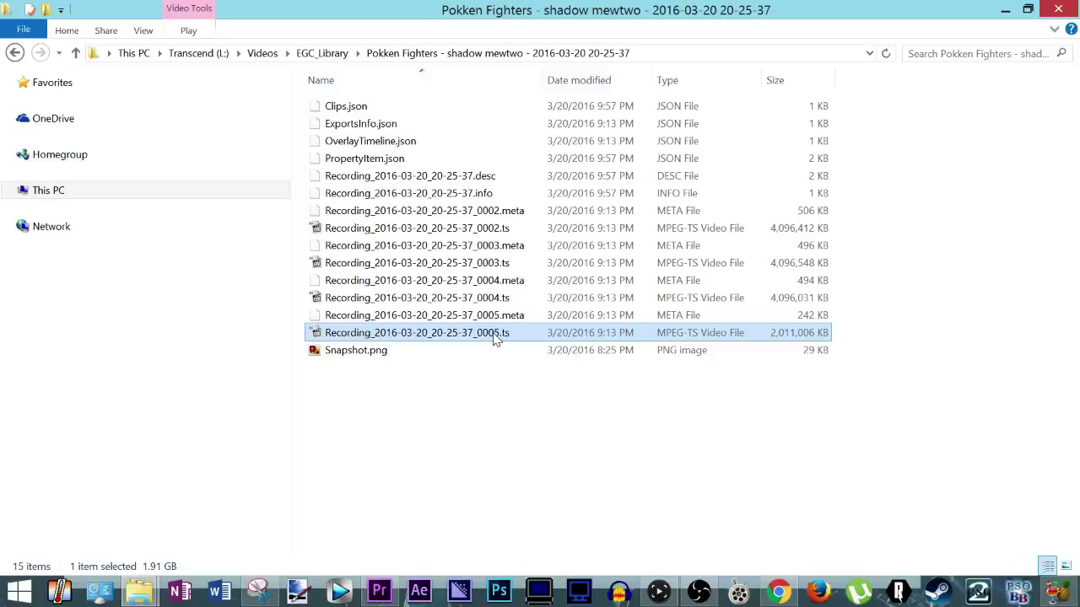
left_click(430, 230)
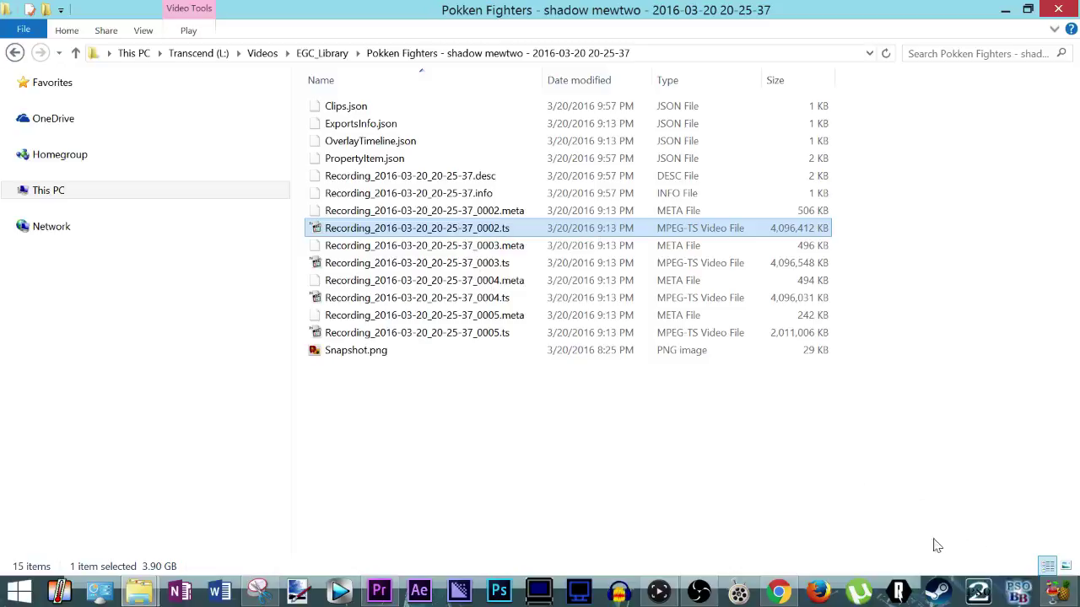
left_click(1058, 592)
left_click_drag(563, 31, 647, 16)
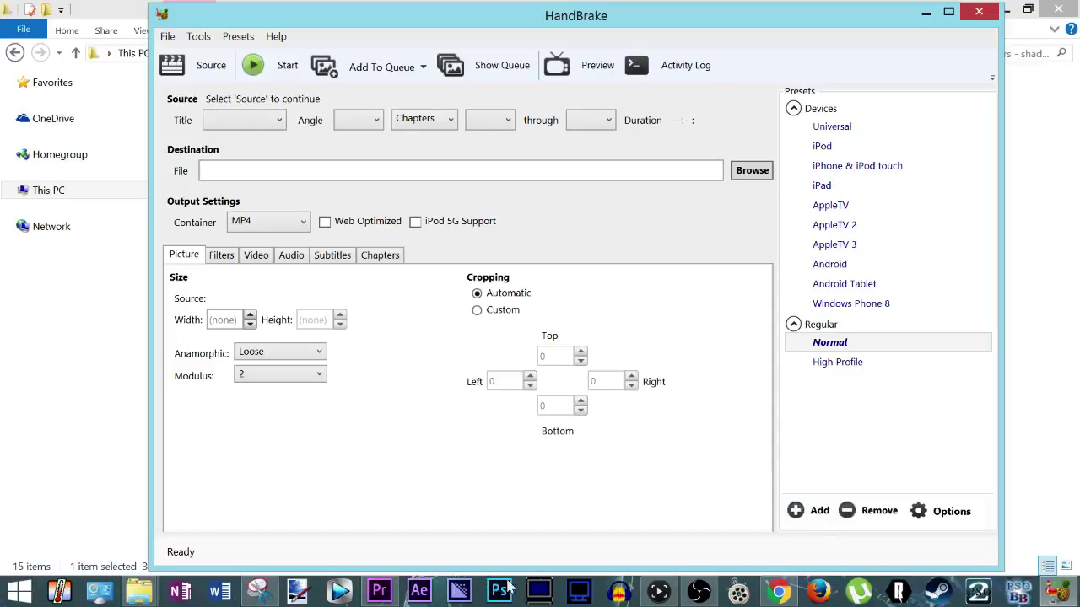
In the MarchSmash project, preview the smash march Game.mp4 clip and then the Recording .ts clip.
left_click(377, 595)
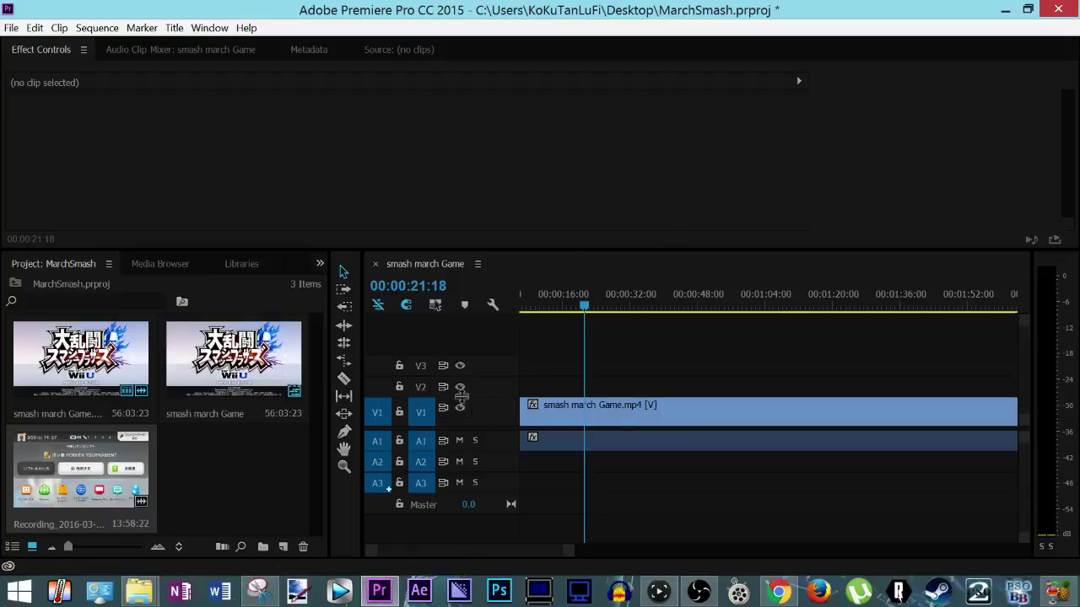
left_click(100, 391)
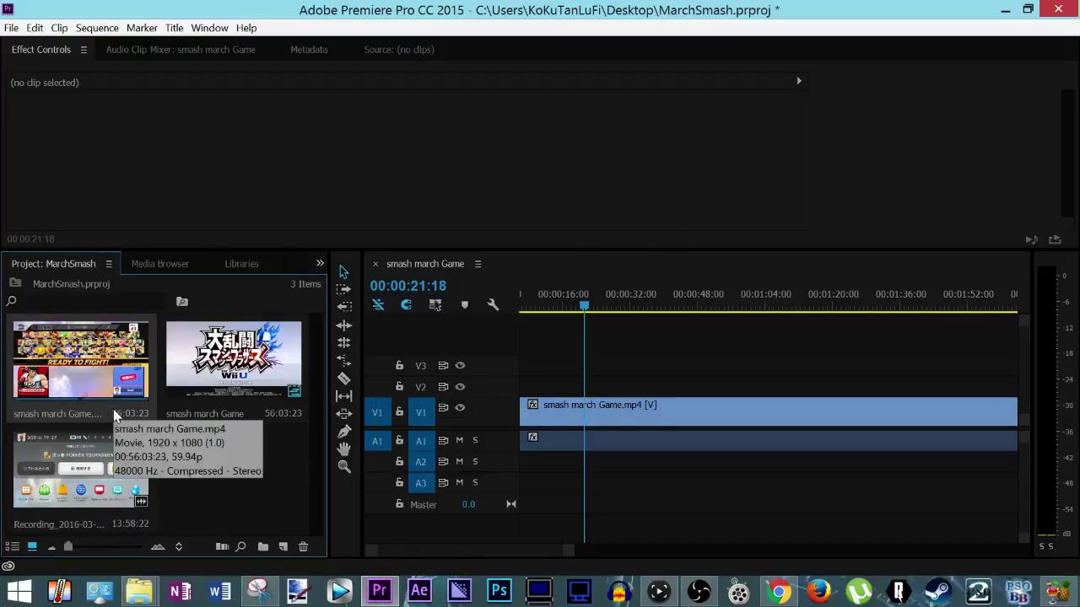
left_click(130, 480)
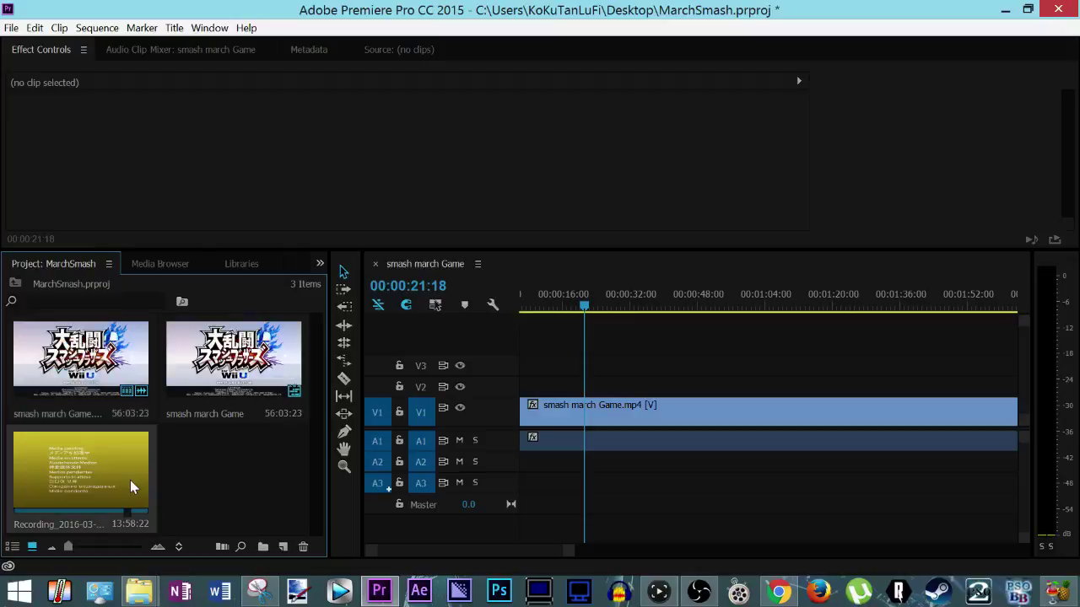
scroll(682, 432, "up", 1)
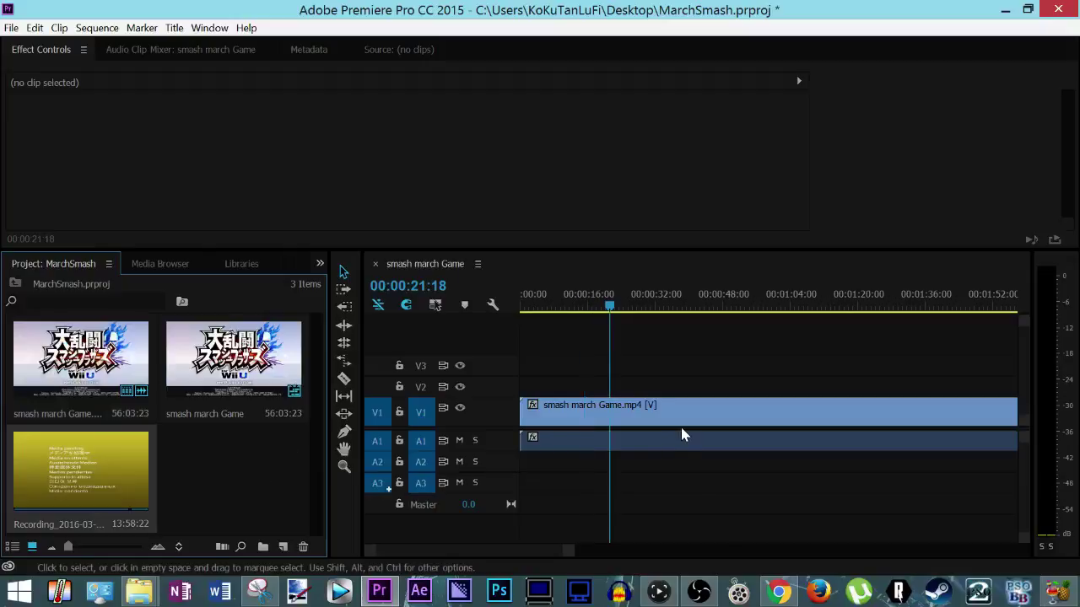